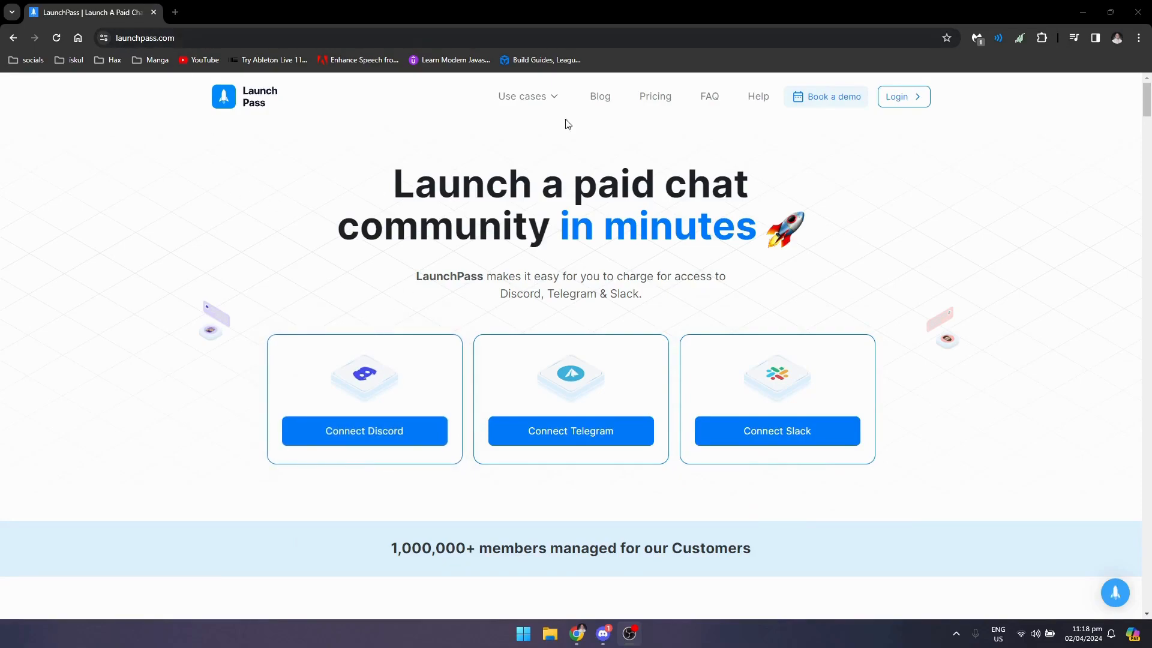
- Connect Discord to LaunchPass, authorize its bot on the first listed server, and start the human verification
{"action": "left_click", "coordinate": [369, 440]}
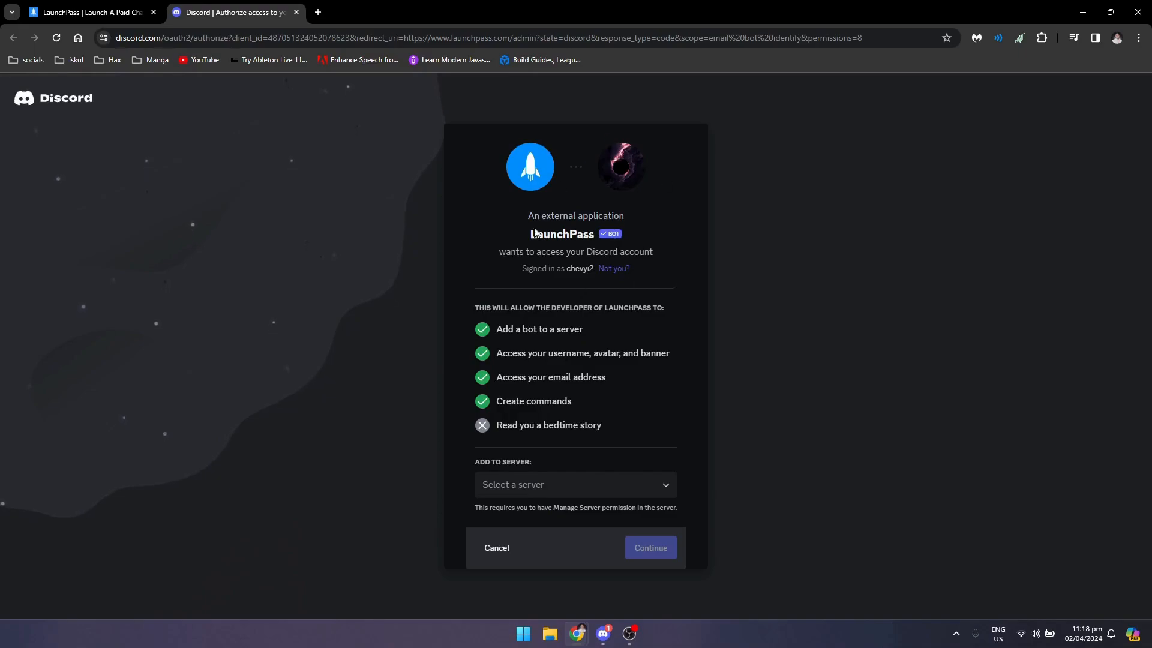
{"action": "left_click", "coordinate": [558, 486]}
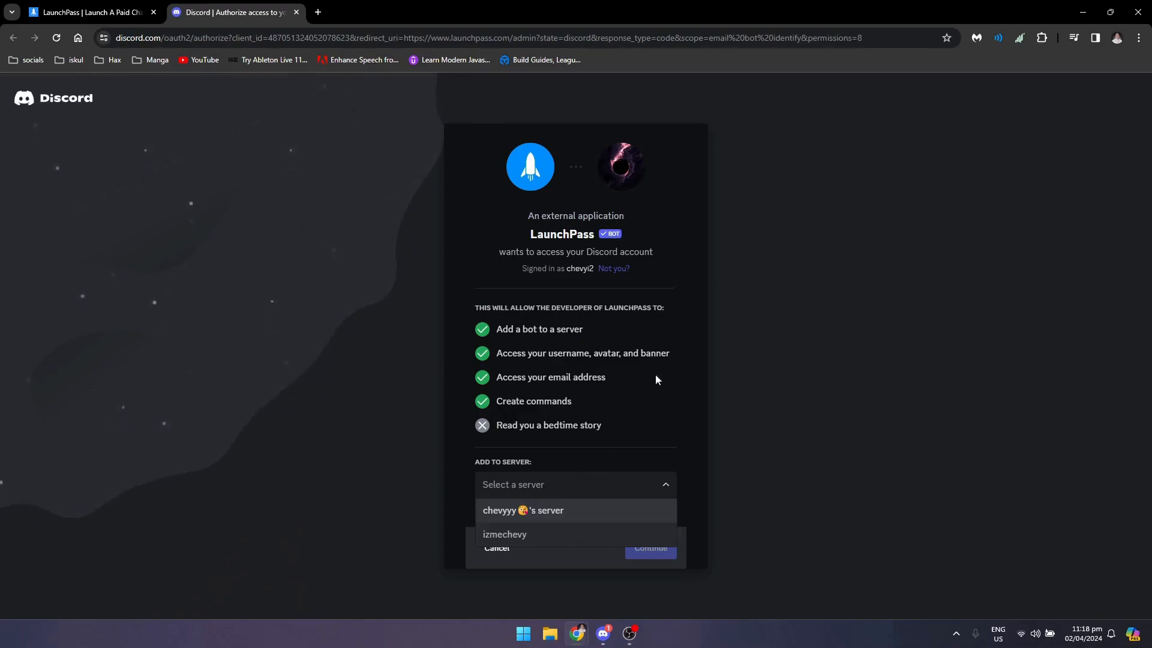
{"action": "left_click", "coordinate": [606, 519]}
{"action": "left_click", "coordinate": [648, 549]}
{"action": "left_click", "coordinate": [679, 534]}
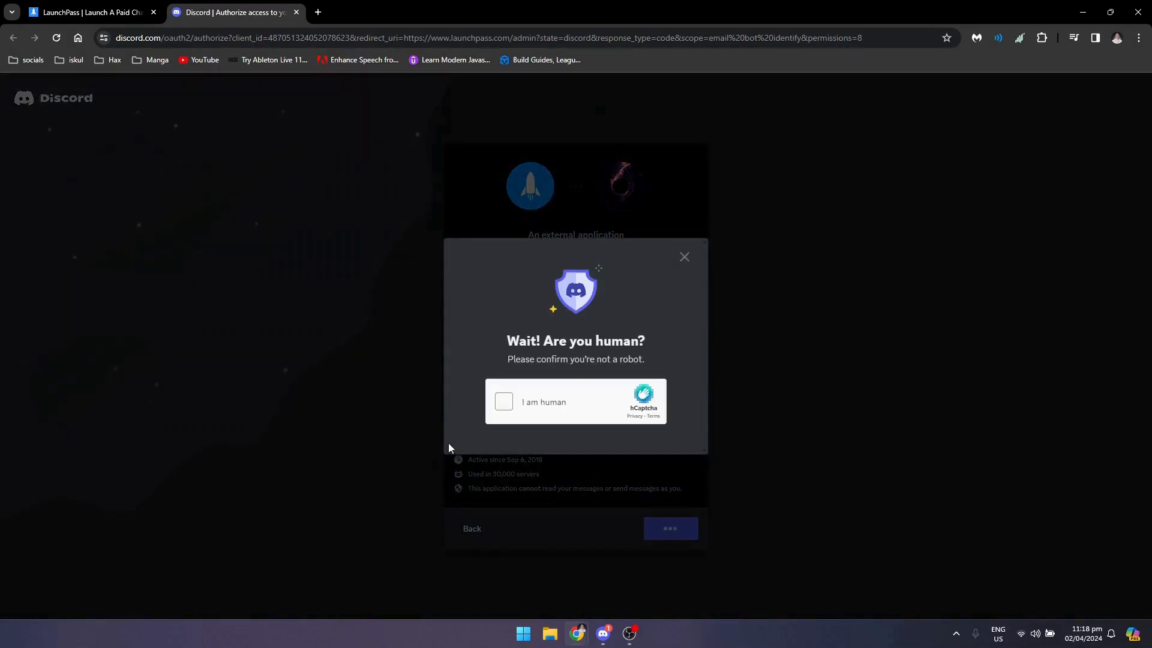
{"action": "left_click", "coordinate": [503, 401]}
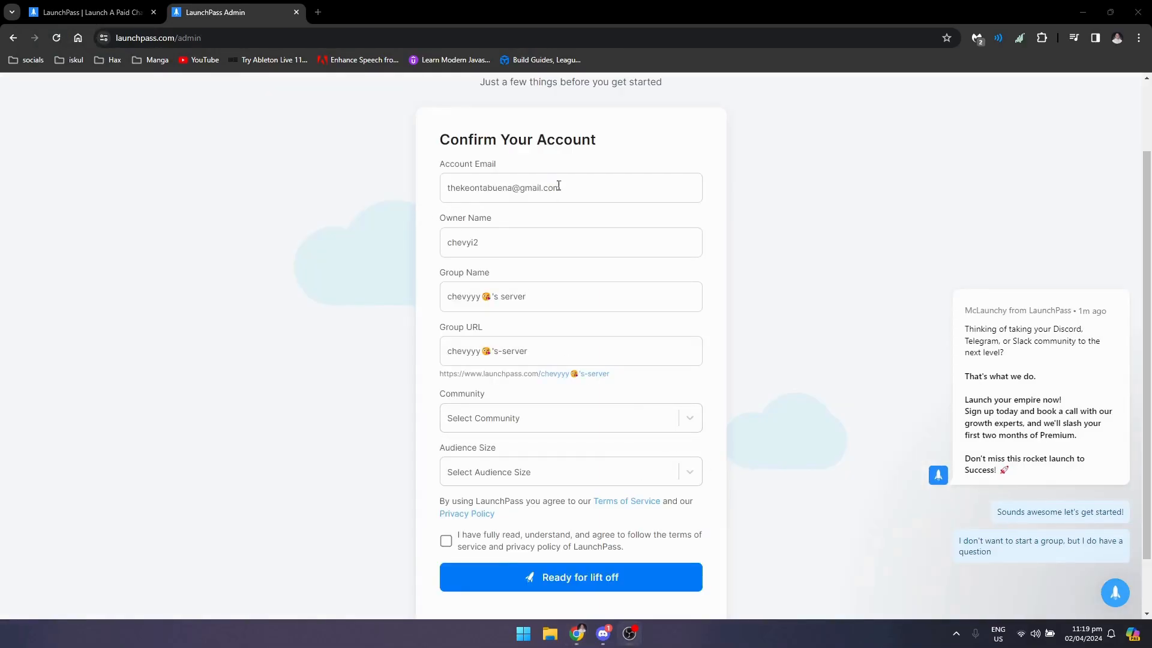
- Set the community category to Gaming in the account confirmation form
{"action": "scroll", "coordinate": [631, 242], "scroll_direction": "up", "scroll_amount": 2}
{"action": "left_click", "coordinate": [605, 288]}
{"action": "left_click", "coordinate": [620, 340]}
{"action": "scroll", "coordinate": [603, 312], "scroll_direction": "down", "scroll_amount": 2}
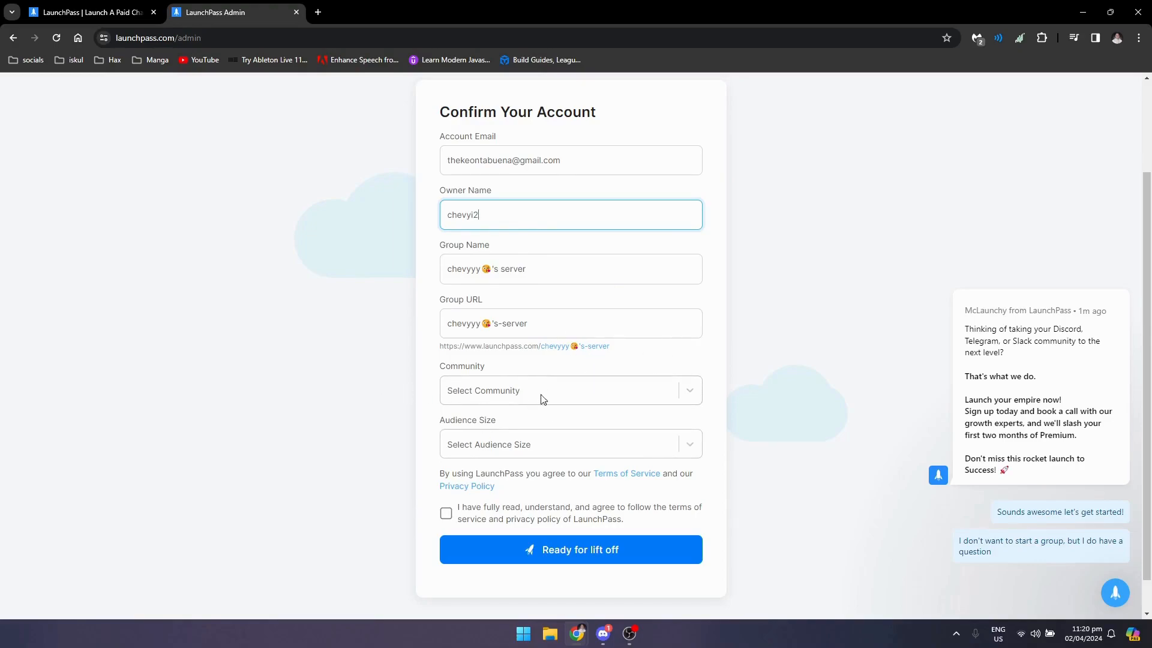
{"action": "left_click", "coordinate": [561, 400]}
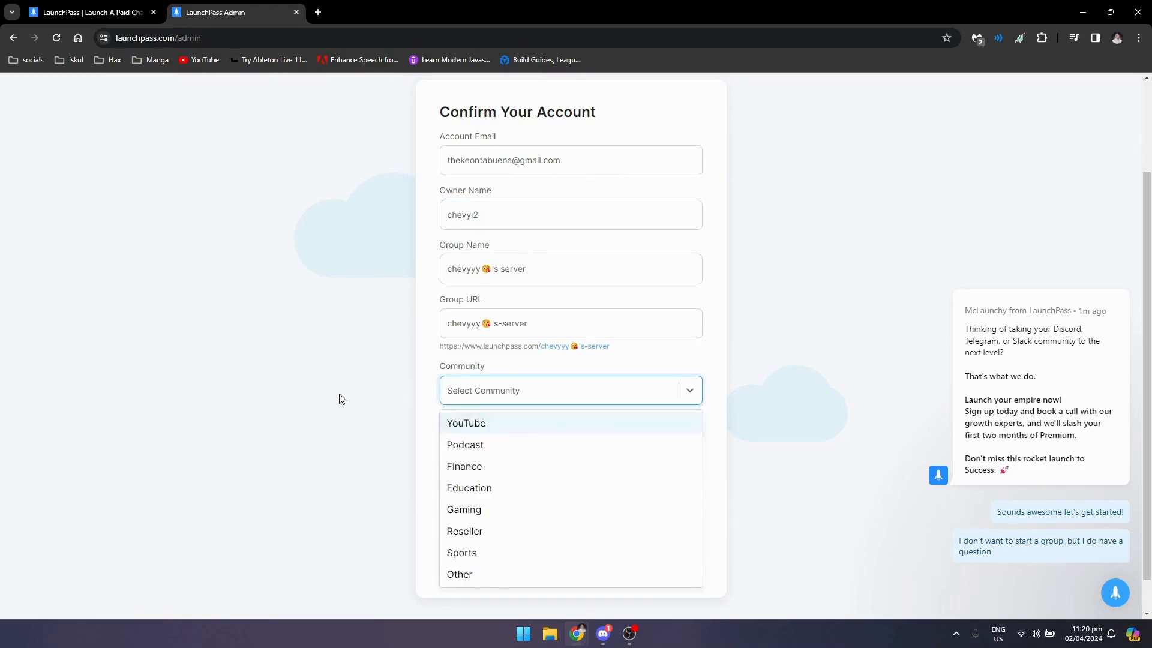
{"action": "scroll", "coordinate": [339, 399], "scroll_direction": "down", "scroll_amount": 1}
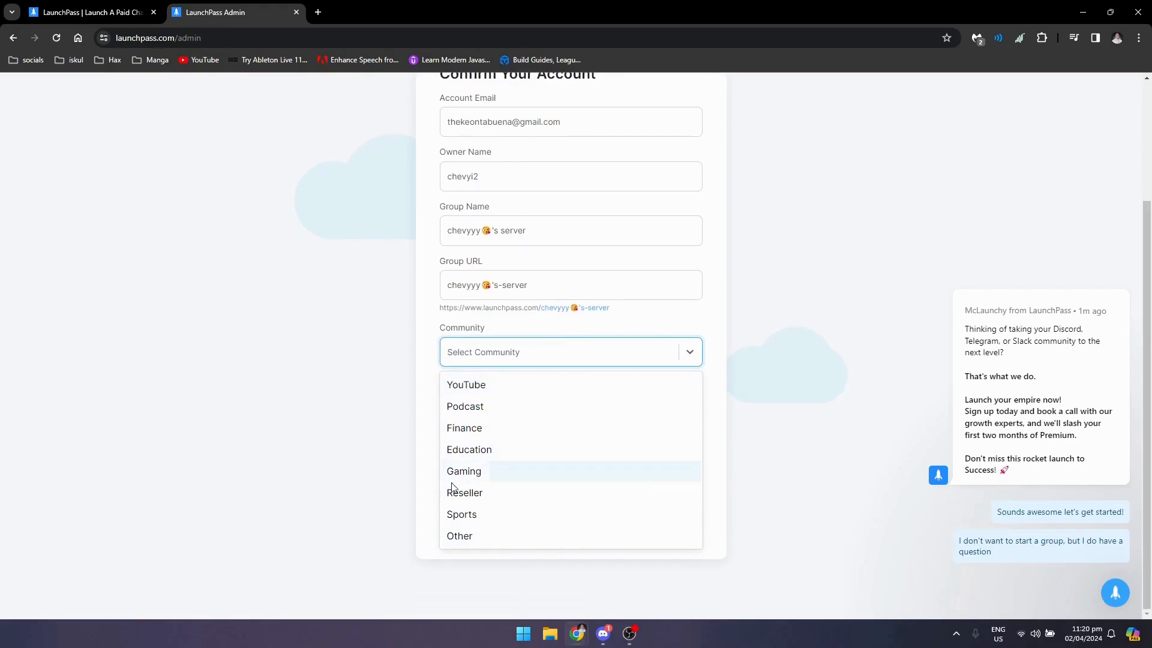
{"action": "left_click", "coordinate": [492, 474]}
- Switch the community category to Other and back to Gaming
{"action": "left_click", "coordinate": [546, 360]}
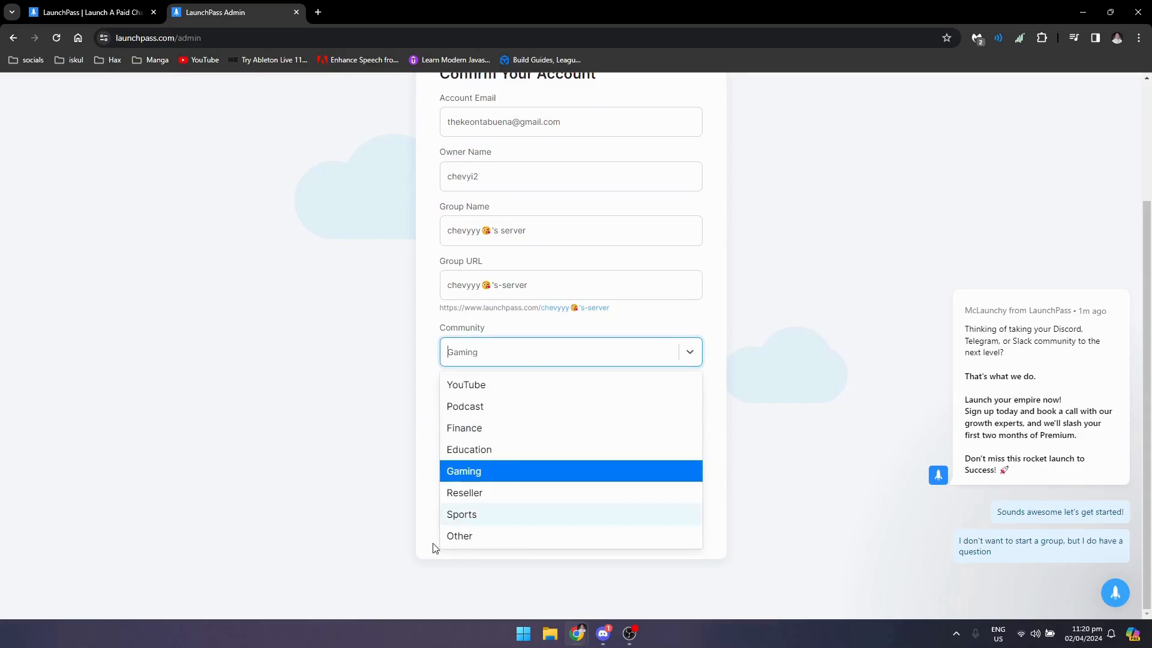
{"action": "left_click", "coordinate": [489, 537]}
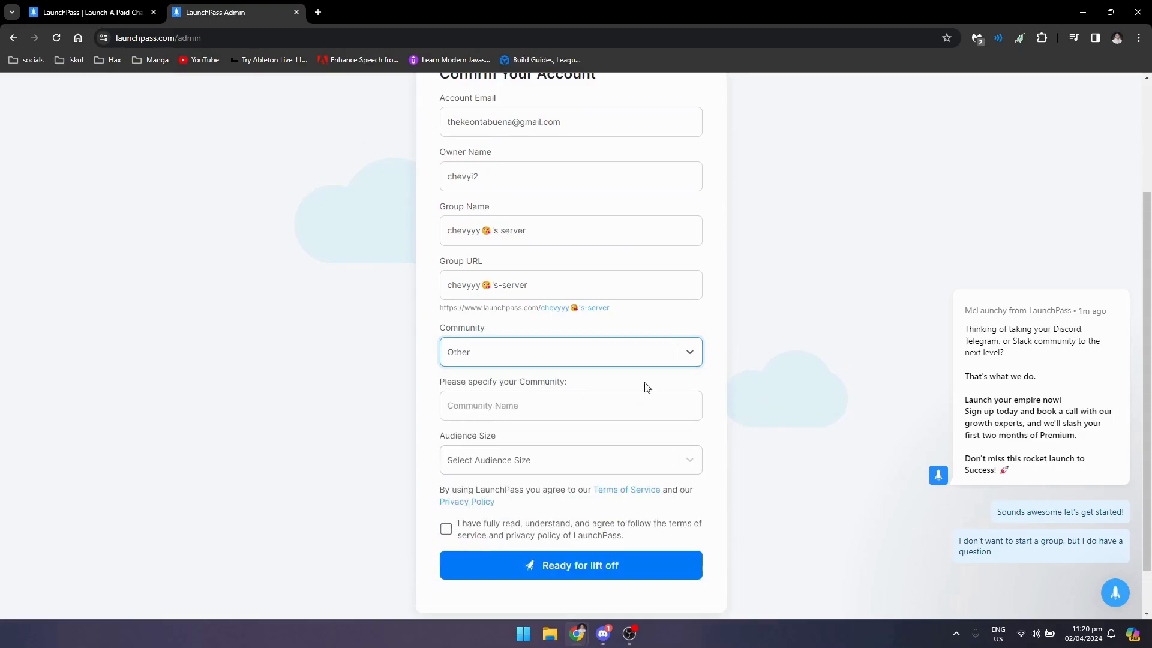
{"action": "left_click", "coordinate": [618, 364]}
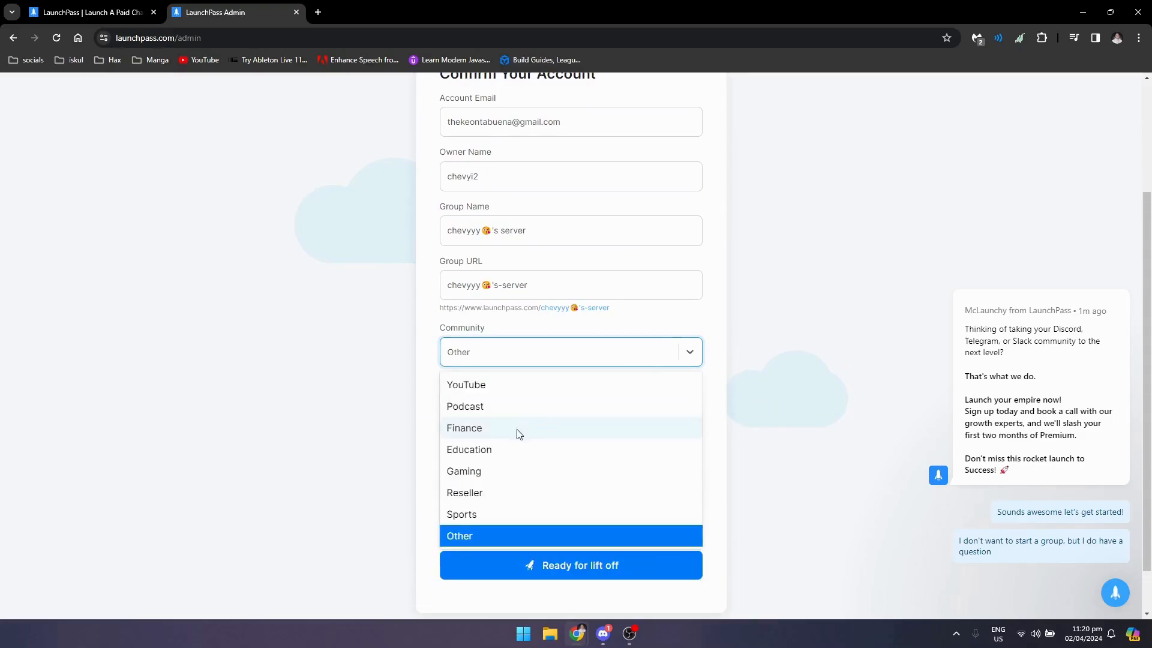
{"action": "left_click", "coordinate": [503, 476]}
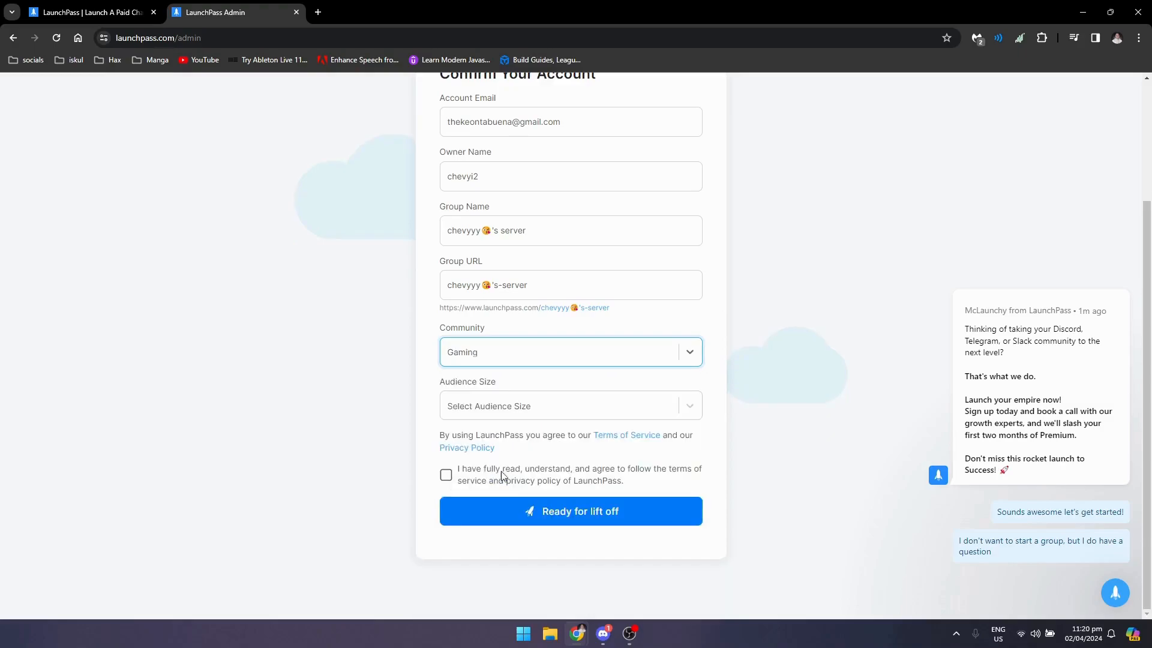
- Set the audience size to 100 - 1,000, accept the terms of service and privacy policy, and submit the account form
{"action": "left_click", "coordinate": [564, 420]}
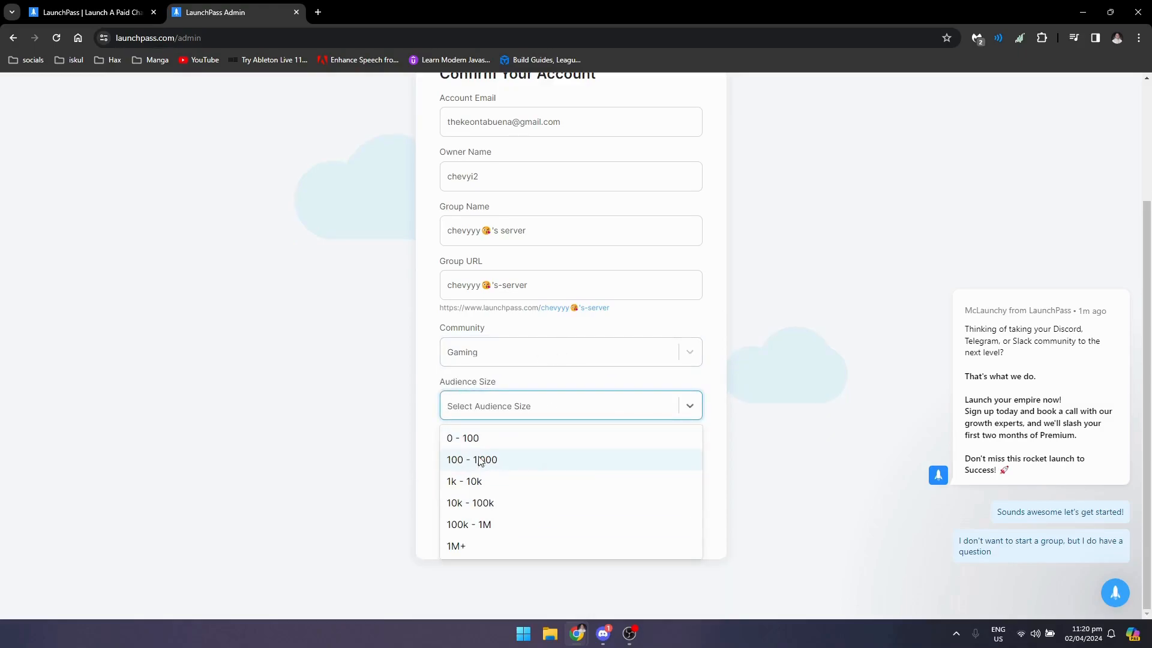
{"action": "left_click", "coordinate": [509, 466]}
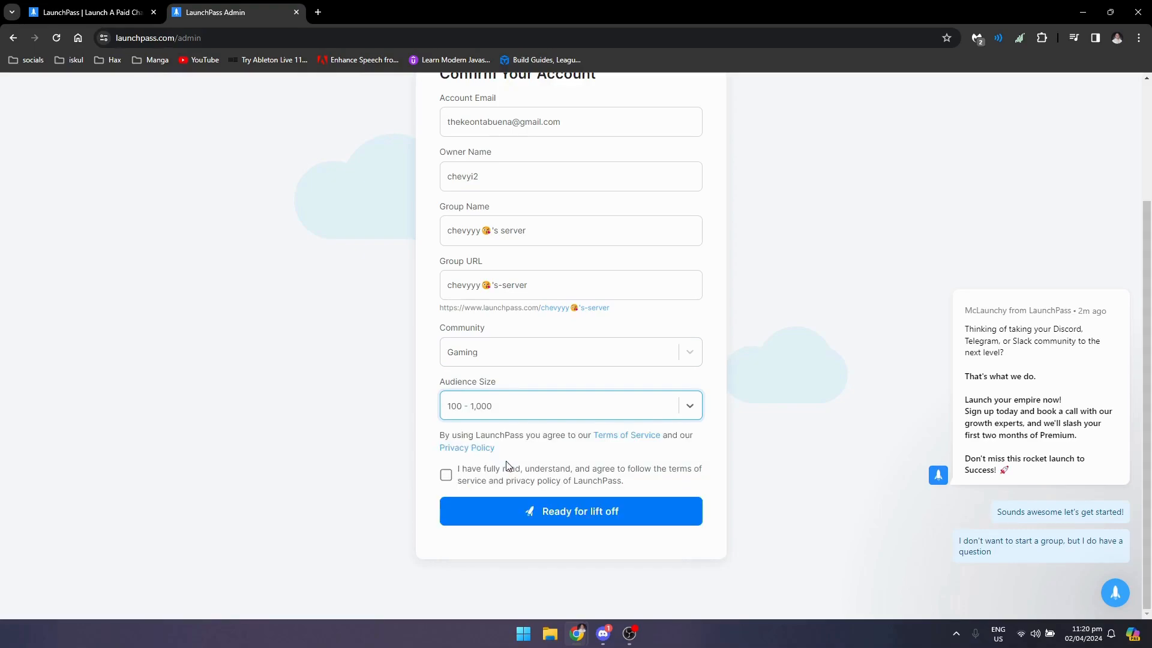
{"action": "left_click", "coordinate": [446, 480]}
{"action": "scroll", "coordinate": [609, 526], "scroll_direction": "up", "scroll_amount": 1}
{"action": "scroll", "coordinate": [598, 547], "scroll_direction": "down", "scroll_amount": 1}
{"action": "left_click", "coordinate": [598, 516]}
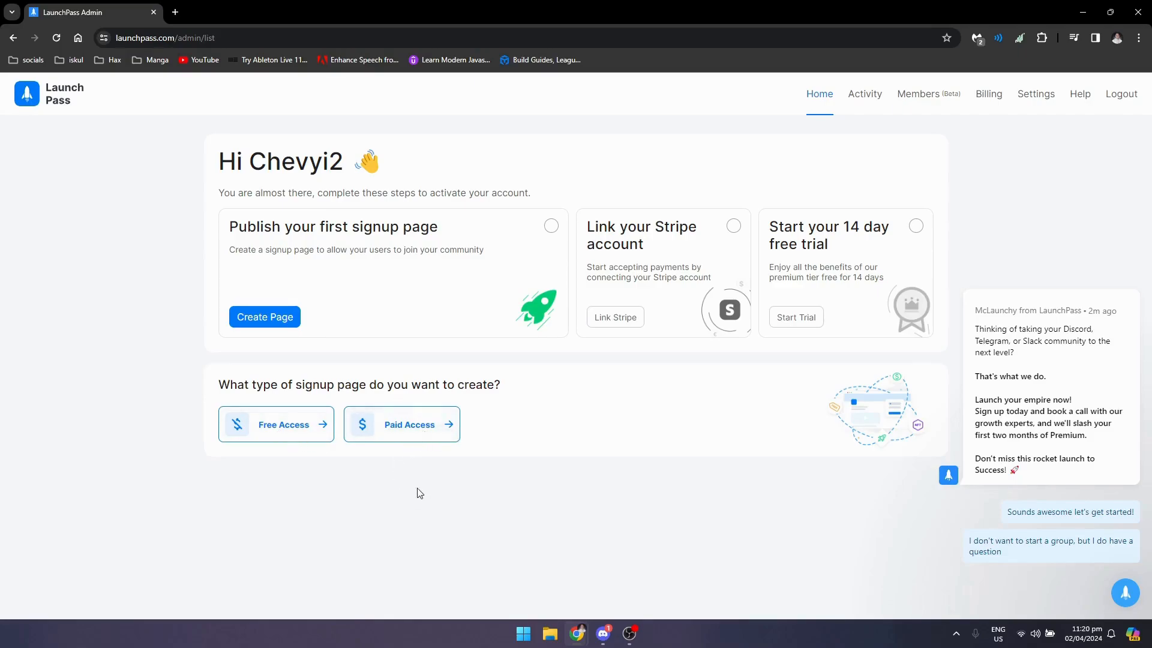
- Start a paid access signup page and assign the Member role to its subscribers
{"action": "left_click", "coordinate": [393, 431]}
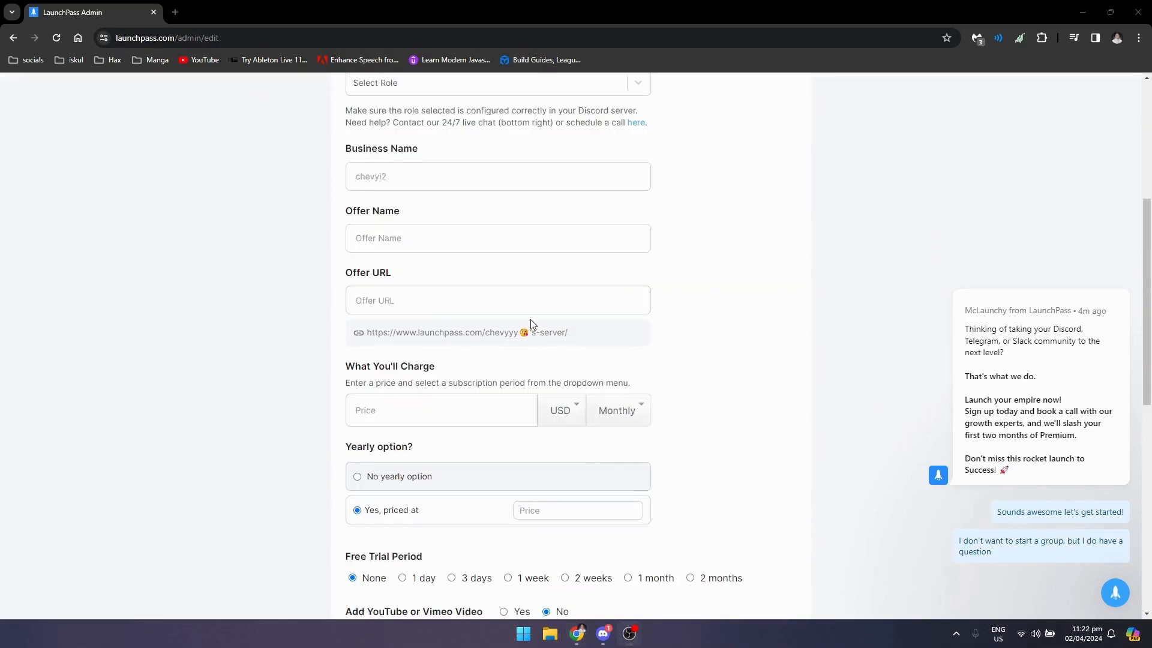
{"action": "scroll", "coordinate": [530, 326], "scroll_direction": "up", "scroll_amount": 5}
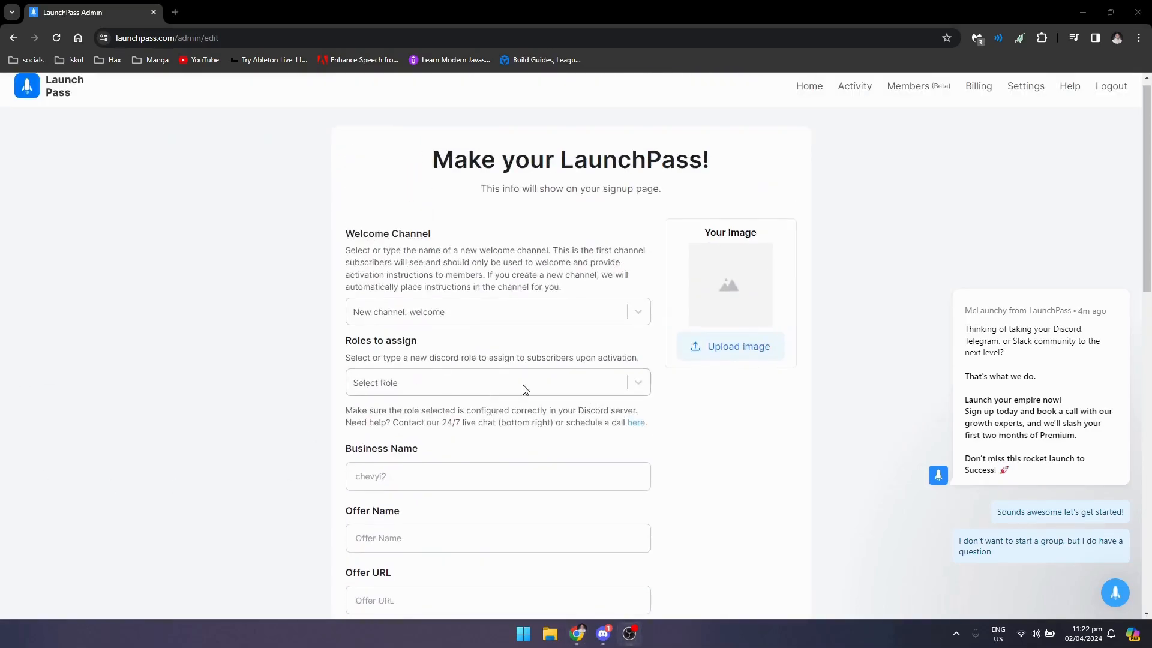
{"action": "scroll", "coordinate": [372, 336], "scroll_direction": "down", "scroll_amount": 3}
{"action": "scroll", "coordinate": [420, 330], "scroll_direction": "up", "scroll_amount": 2}
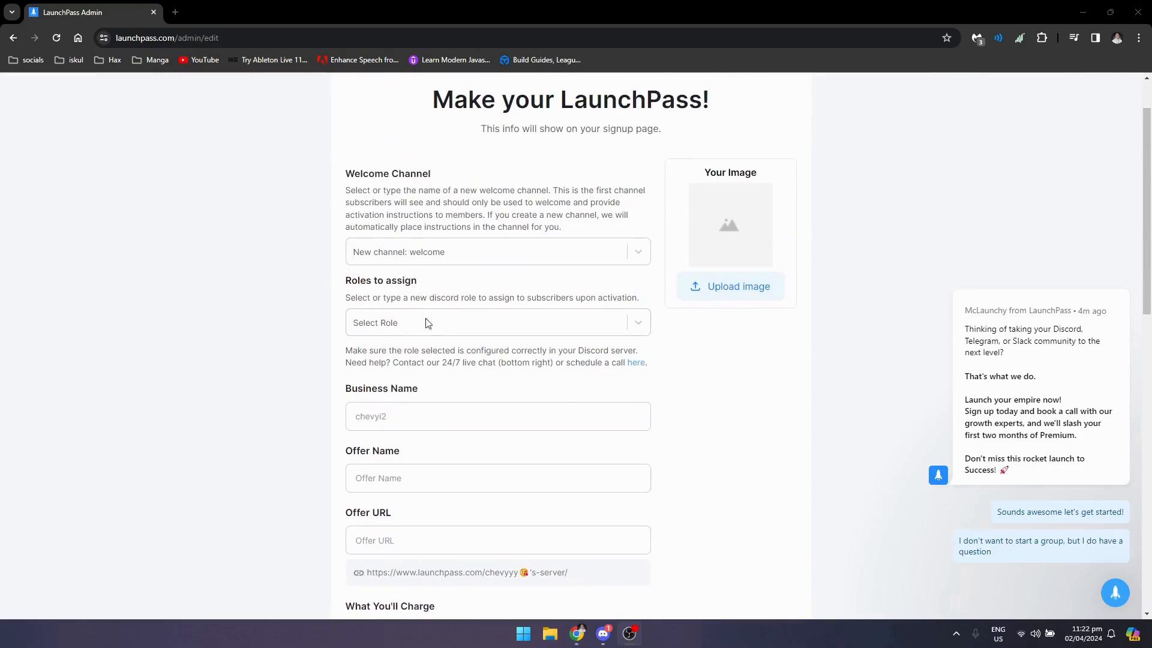
{"action": "left_click", "coordinate": [603, 332]}
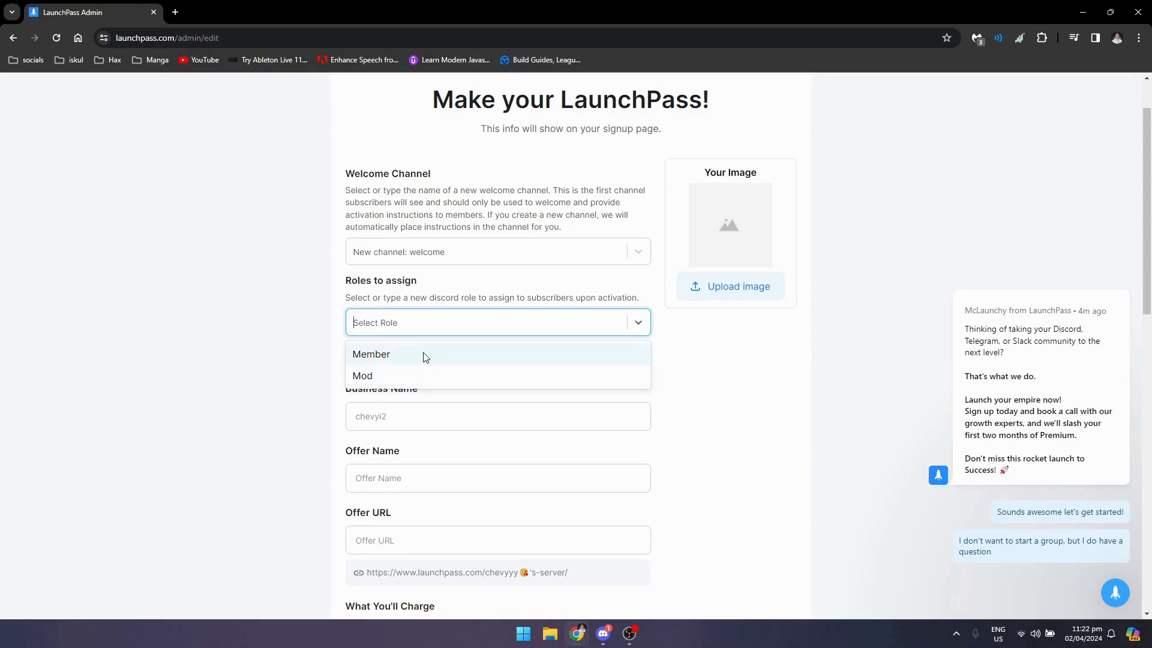
{"action": "left_click", "coordinate": [406, 357]}
- Set the subscription price to 9.99 USD with a monthly period
{"action": "scroll", "coordinate": [281, 333], "scroll_direction": "down", "scroll_amount": 2}
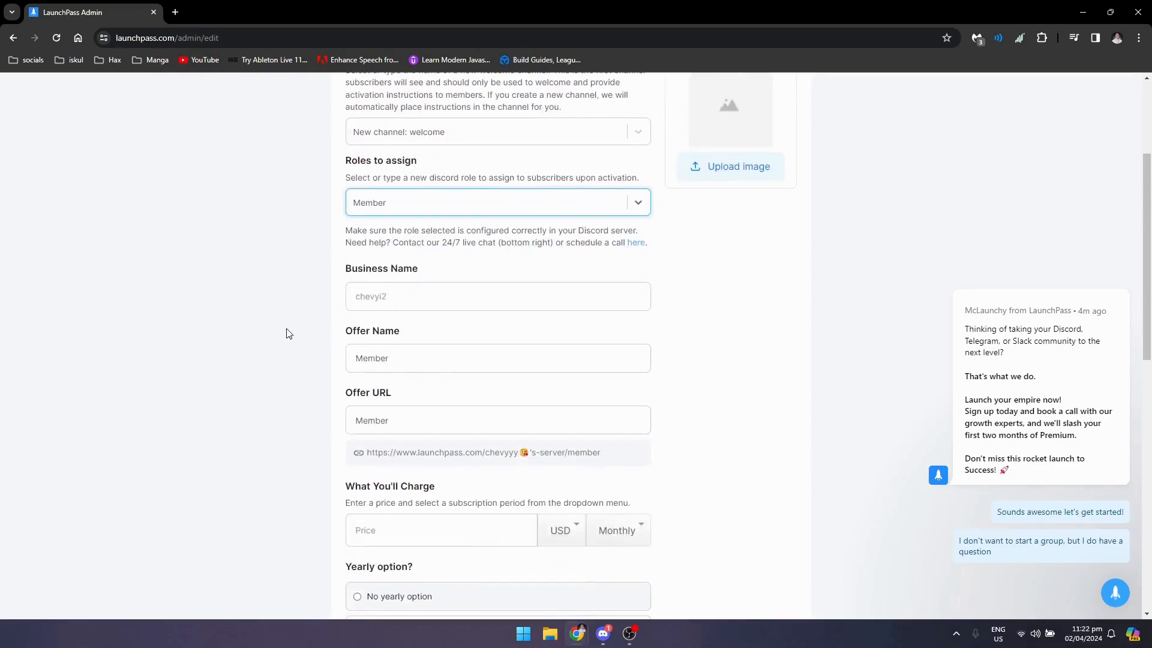
{"action": "scroll", "coordinate": [396, 326], "scroll_direction": "down", "scroll_amount": 3}
{"action": "left_click", "coordinate": [429, 244]}
{"action": "left_click", "coordinate": [401, 344]}
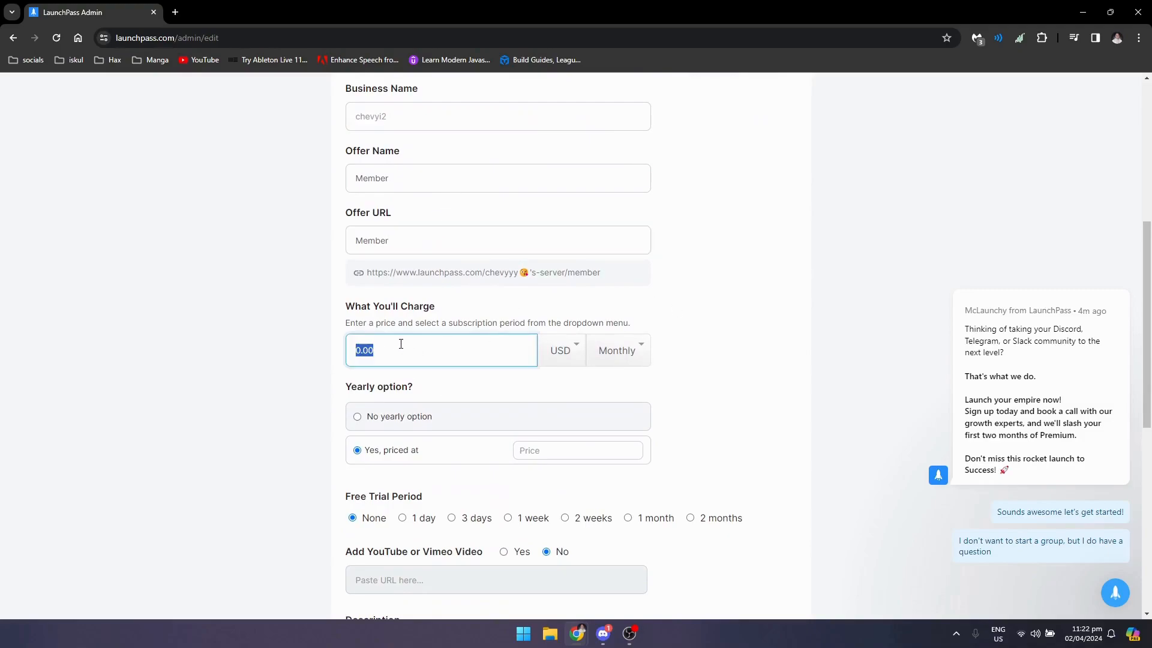
{"action": "left_click", "coordinate": [459, 356]}
{"action": "type", "text": "9"}
{"action": "key", "text": "BackSpace"}
{"action": "key", "text": "BackSpace"}
{"action": "key", "text": "BackSpace"}
{"action": "type", "text": "9"}
{"action": "left_click", "coordinate": [626, 361]}
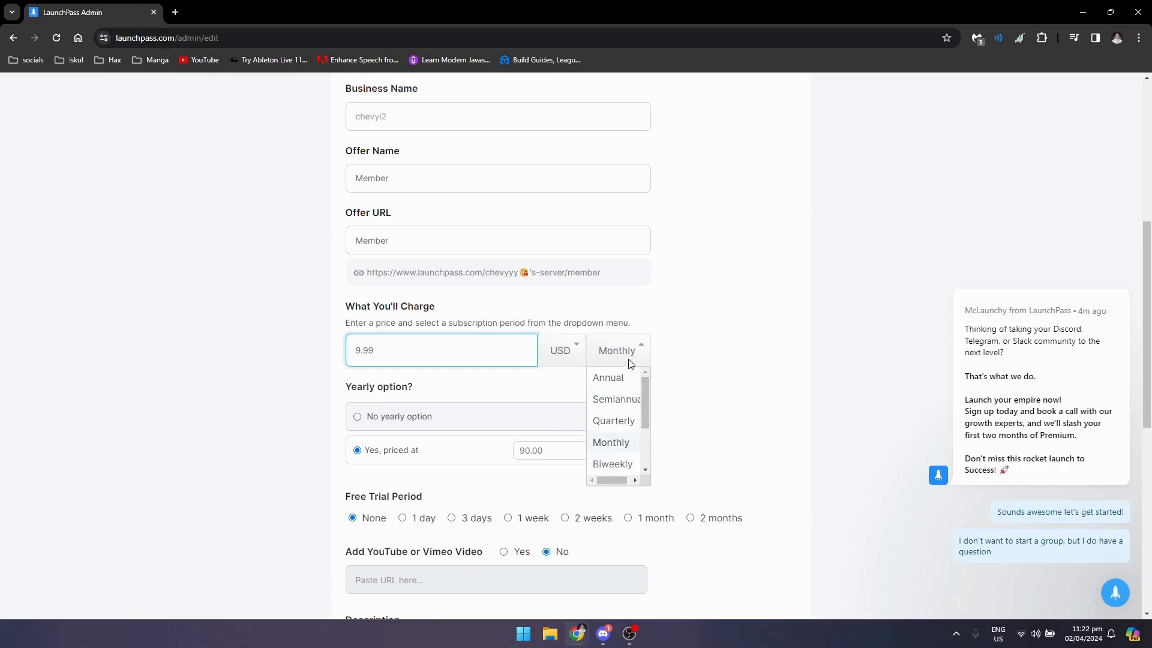
{"action": "left_click", "coordinate": [625, 363]}
{"action": "scroll", "coordinate": [483, 381], "scroll_direction": "down", "scroll_amount": 2}
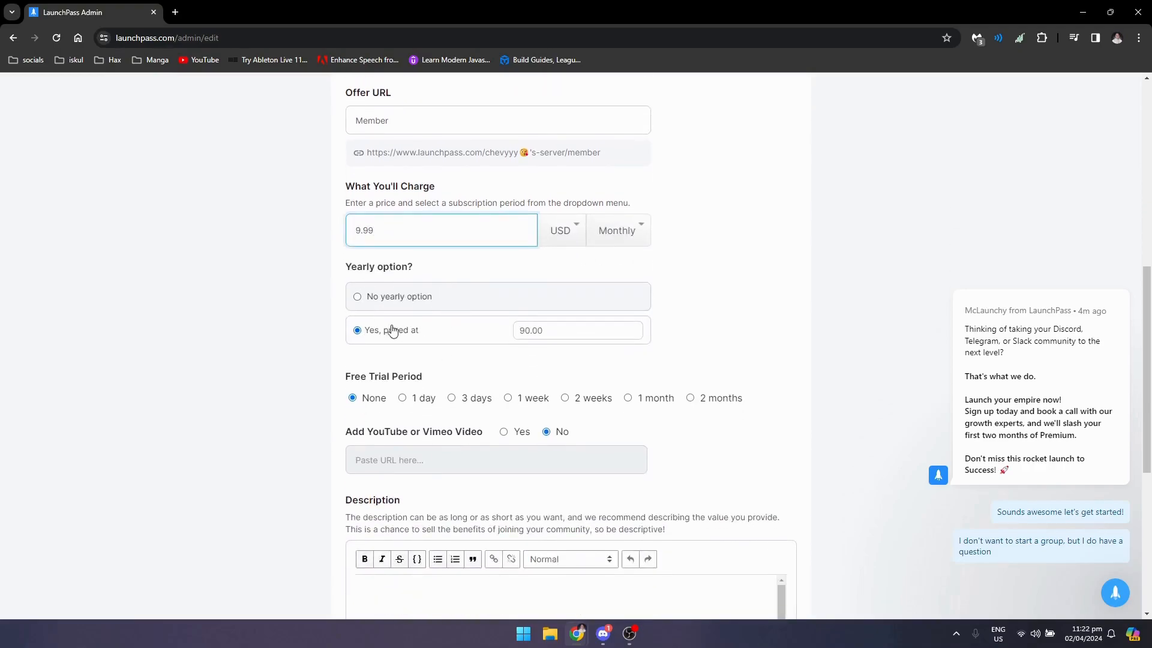
- Set the yearly option price to 79.99 and the free trial period to 1 week
{"action": "scroll", "coordinate": [395, 330], "scroll_direction": "down", "scroll_amount": 1}
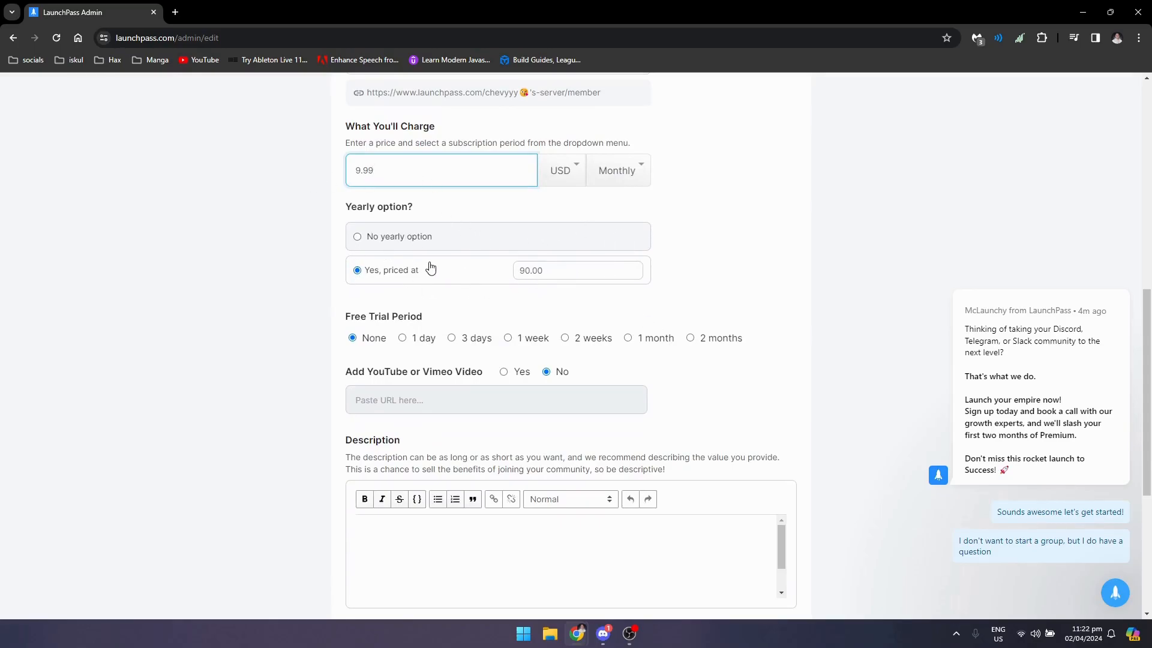
{"action": "double_click", "coordinate": [532, 273]}
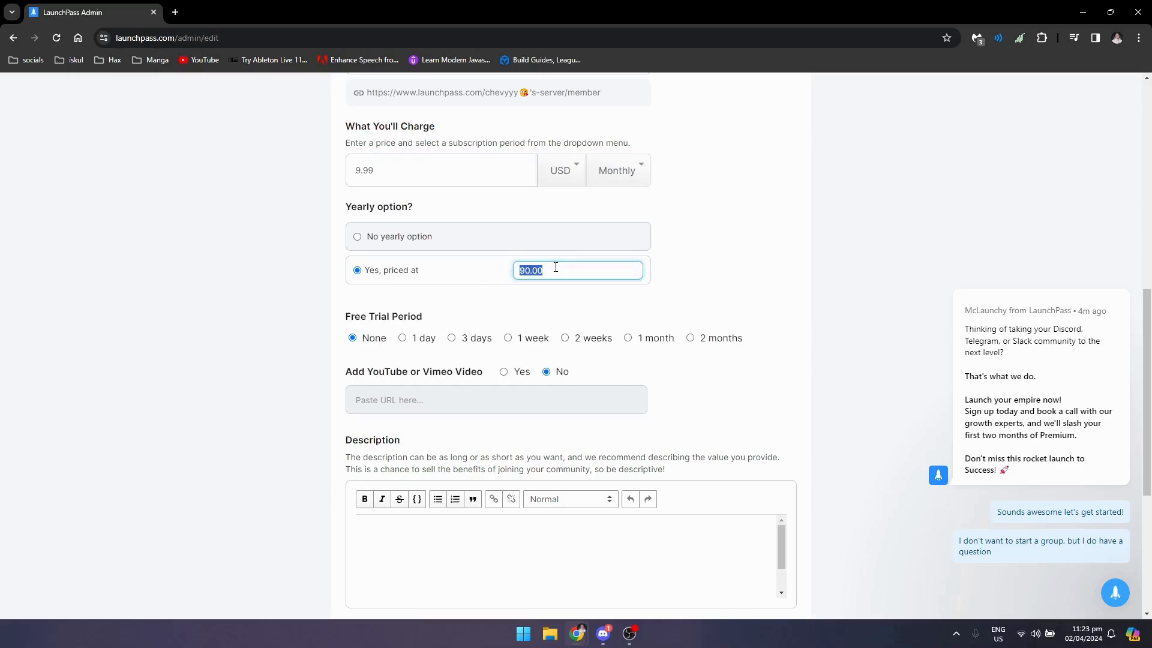
{"action": "type", "text": "79.99"}
{"action": "scroll", "coordinate": [458, 324], "scroll_direction": "down", "scroll_amount": 1}
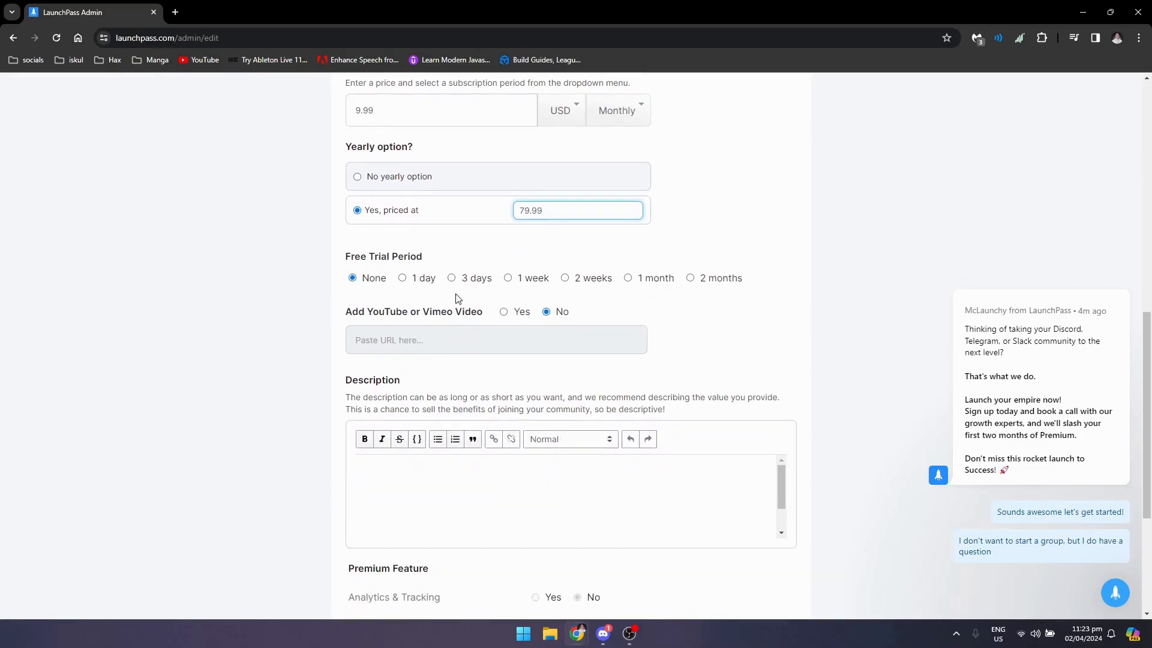
{"action": "scroll", "coordinate": [426, 347], "scroll_direction": "up", "scroll_amount": 1}
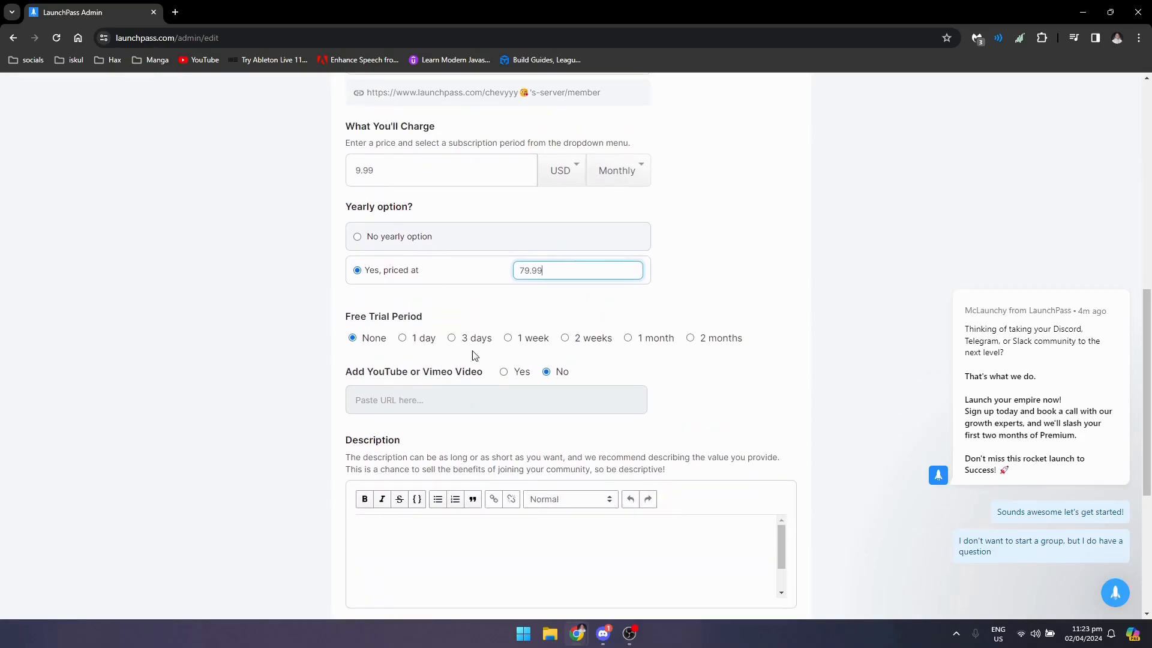
{"action": "left_click", "coordinate": [508, 338]}
- Write "Gaming community" as the signup page description
{"action": "scroll", "coordinate": [676, 393], "scroll_direction": "down", "scroll_amount": 1}
{"action": "scroll", "coordinate": [422, 341], "scroll_direction": "down", "scroll_amount": 1}
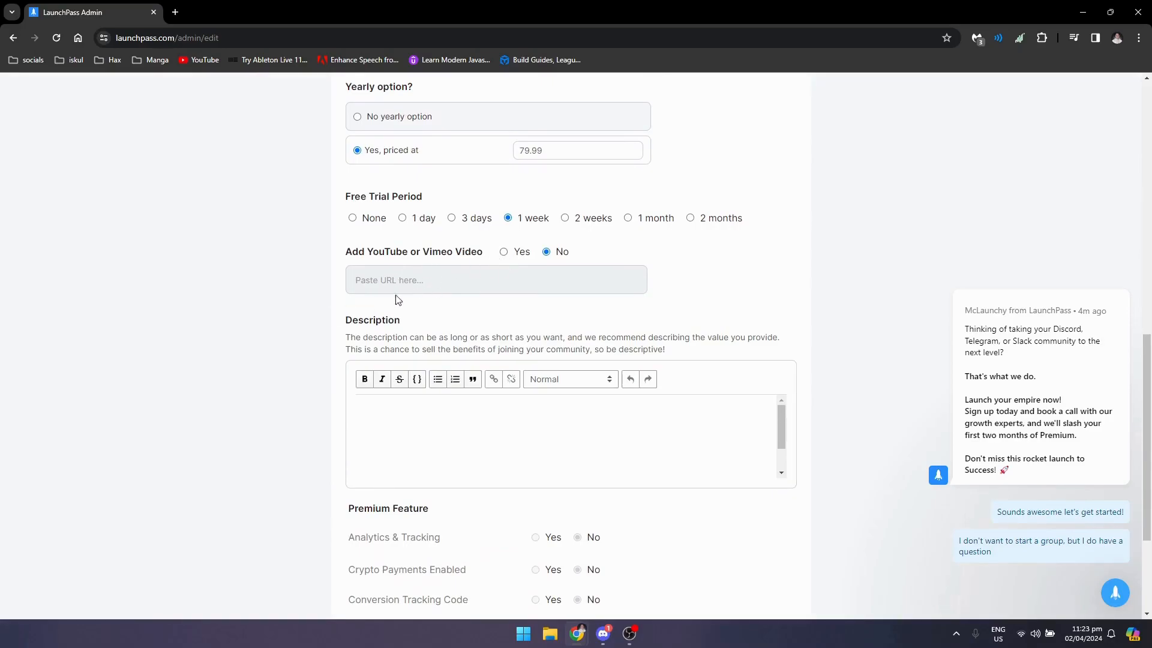
{"action": "scroll", "coordinate": [415, 289], "scroll_direction": "down", "scroll_amount": 2}
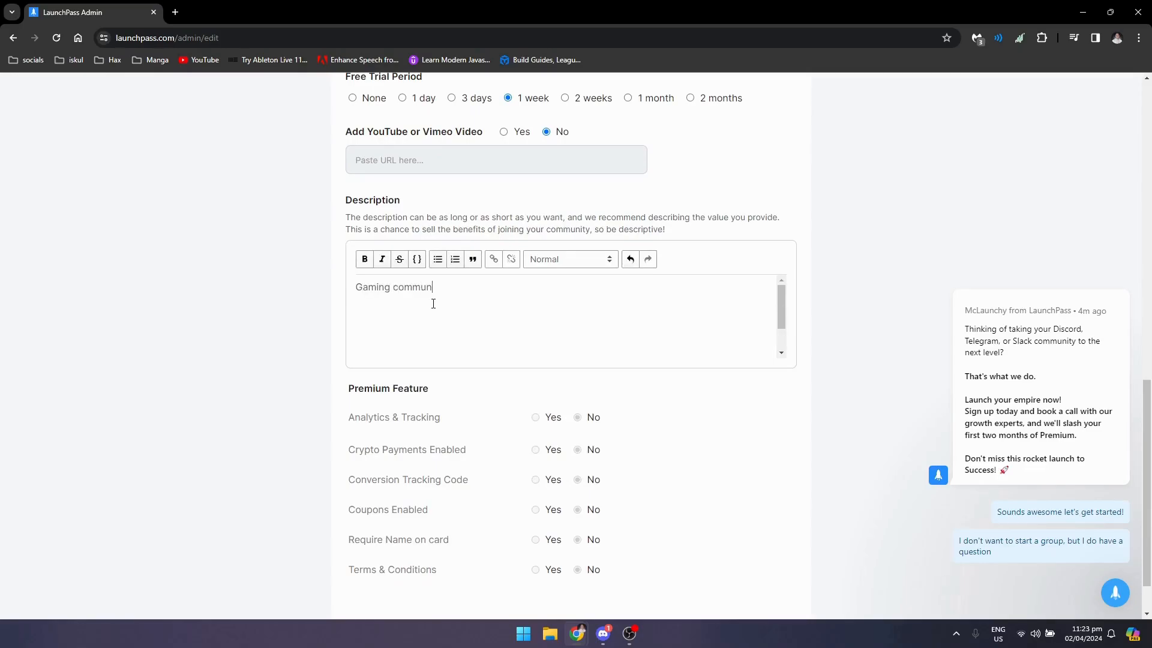
{"action": "scroll", "coordinate": [433, 303], "scroll_direction": "down", "scroll_amount": 1}
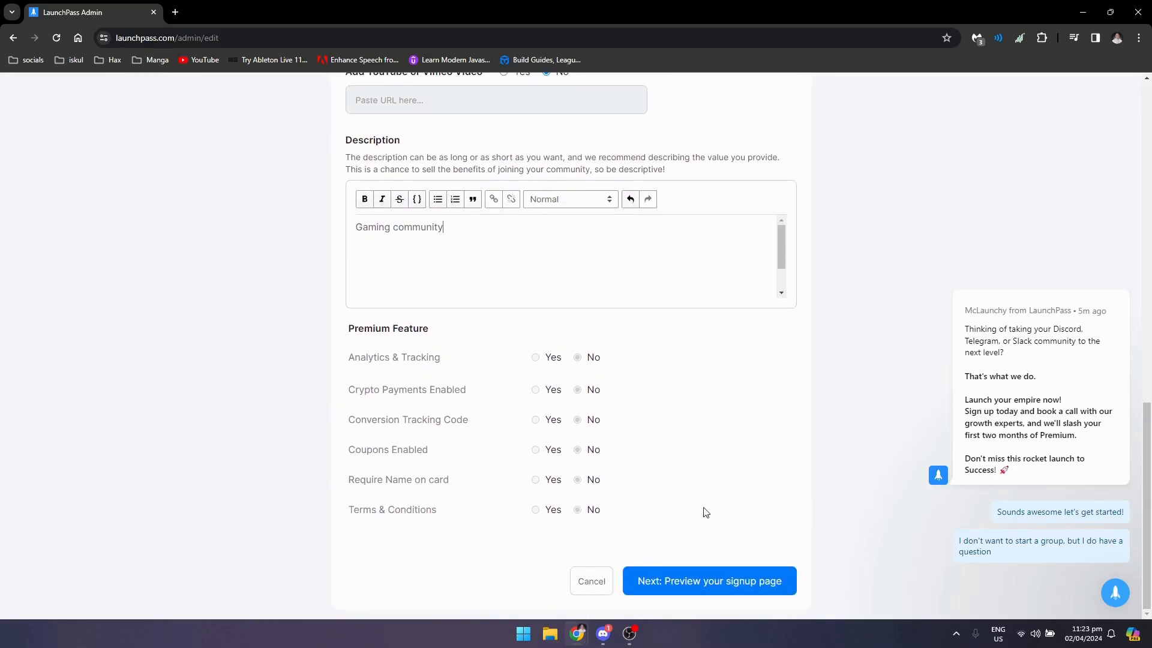
{"action": "scroll", "coordinate": [617, 432], "scroll_direction": "up", "scroll_amount": 3}
{"action": "scroll", "coordinate": [660, 441], "scroll_direction": "down", "scroll_amount": 3}
- Fill in the business name with the owner's username and continue to the signup page preview
{"action": "left_click", "coordinate": [700, 589]}
{"action": "left_click", "coordinate": [385, 358]}
{"action": "type", "text": "chevyi2"}
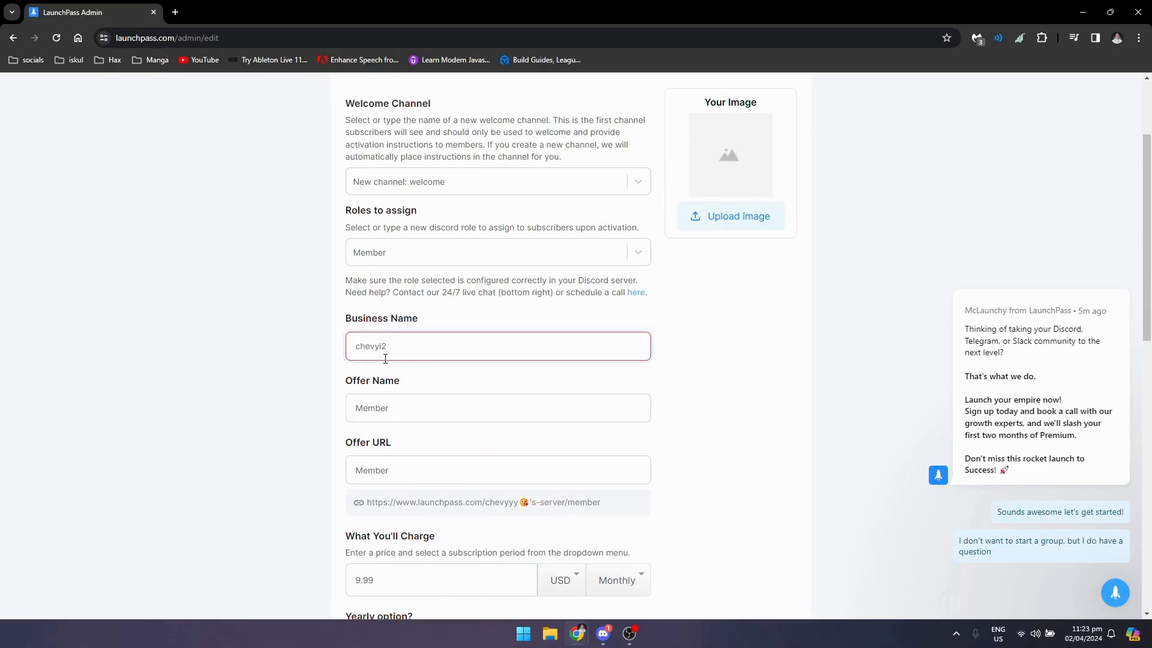
{"action": "scroll", "coordinate": [666, 481], "scroll_direction": "down", "scroll_amount": 10}
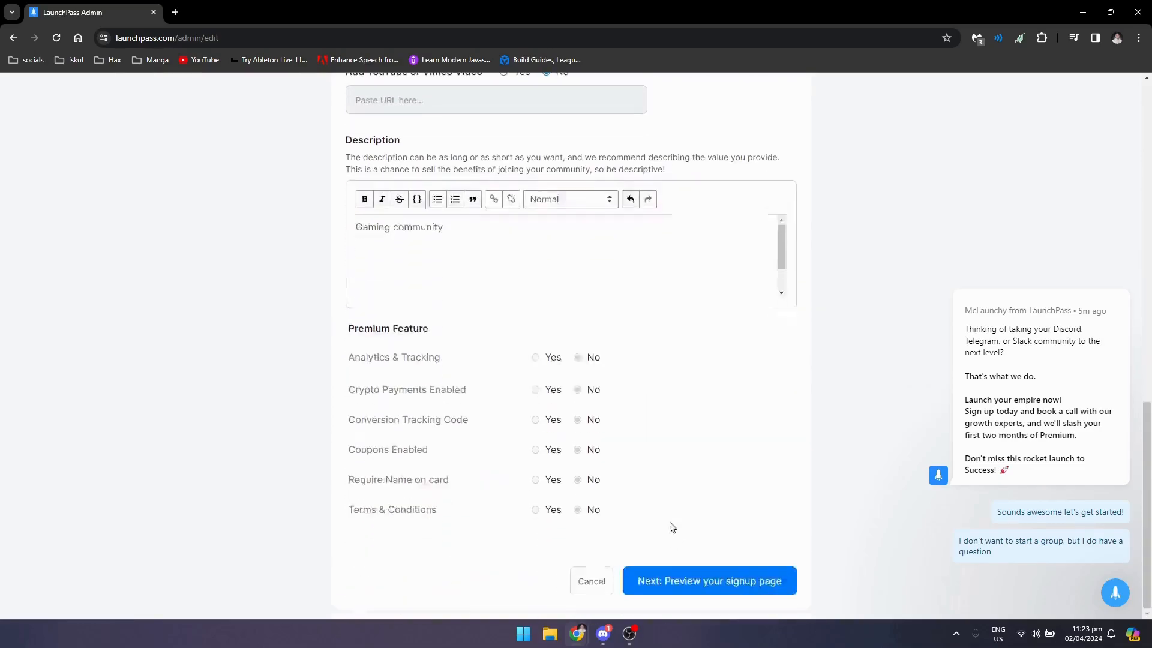
{"action": "left_click", "coordinate": [690, 586]}
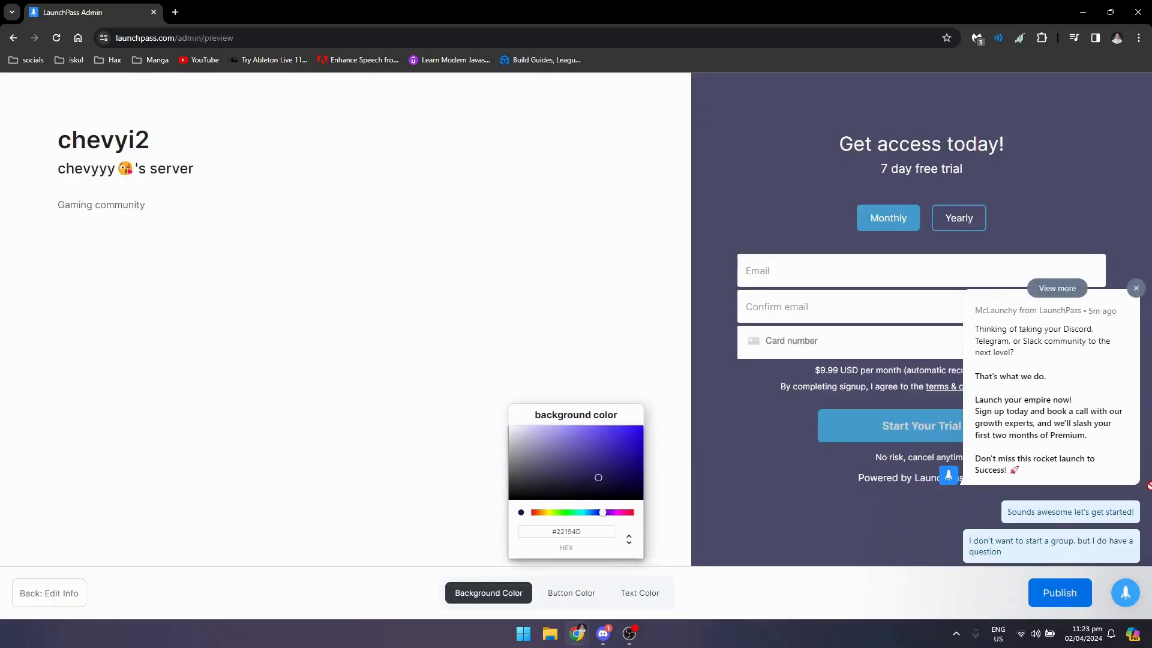
- Style the signup page with light purple background #C4BBF1, a lighter blue button color and text color #71A1BC
{"action": "left_click", "coordinate": [1139, 283]}
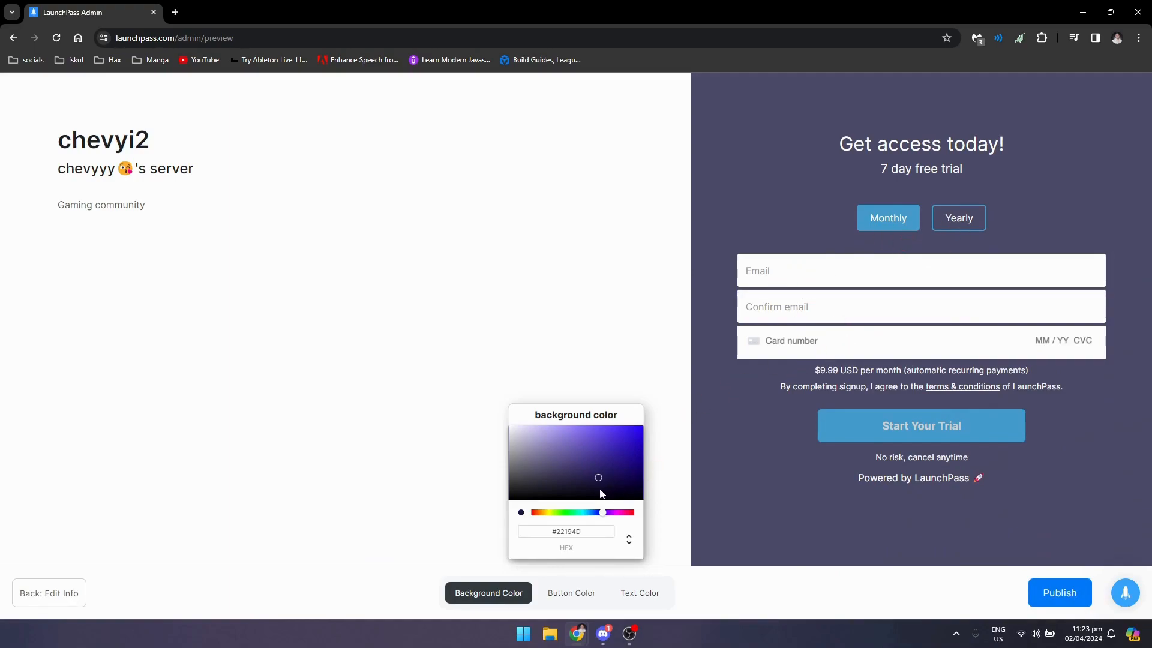
{"action": "mouse_move", "coordinate": [601, 479]}
{"action": "left_mouse_down"}
{"action": "mouse_move", "coordinate": [589, 443]}
{"action": "mouse_move", "coordinate": [565, 481]}
{"action": "mouse_move", "coordinate": [538, 429]}
{"action": "left_mouse_up"}
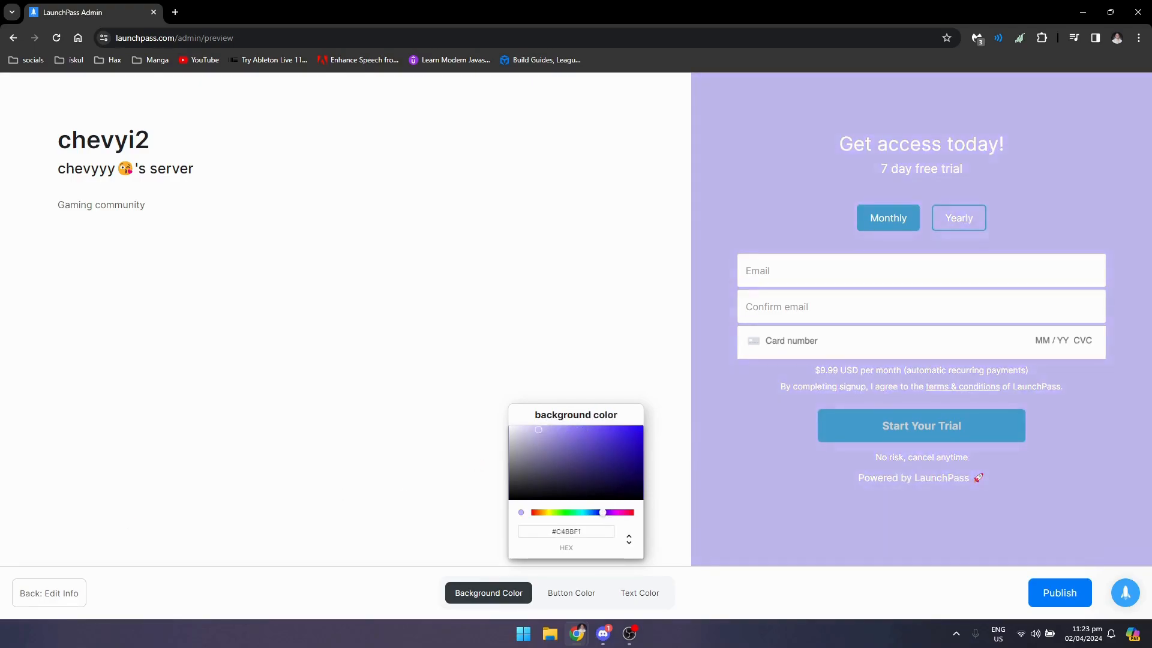
{"action": "left_click", "coordinate": [585, 595]}
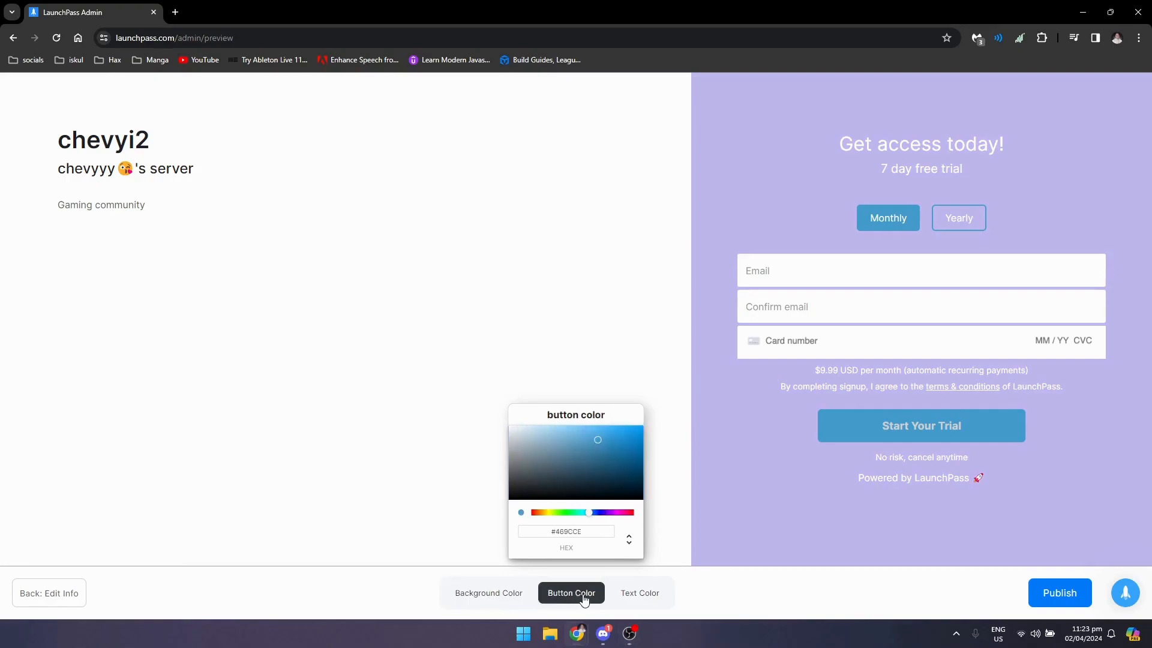
{"action": "mouse_move", "coordinate": [597, 443]}
{"action": "left_mouse_down"}
{"action": "mouse_move", "coordinate": [573, 426]}
{"action": "mouse_move", "coordinate": [589, 445]}
{"action": "mouse_move", "coordinate": [497, 492]}
{"action": "mouse_move", "coordinate": [562, 444]}
{"action": "left_mouse_up"}
{"action": "left_click", "coordinate": [625, 594]}
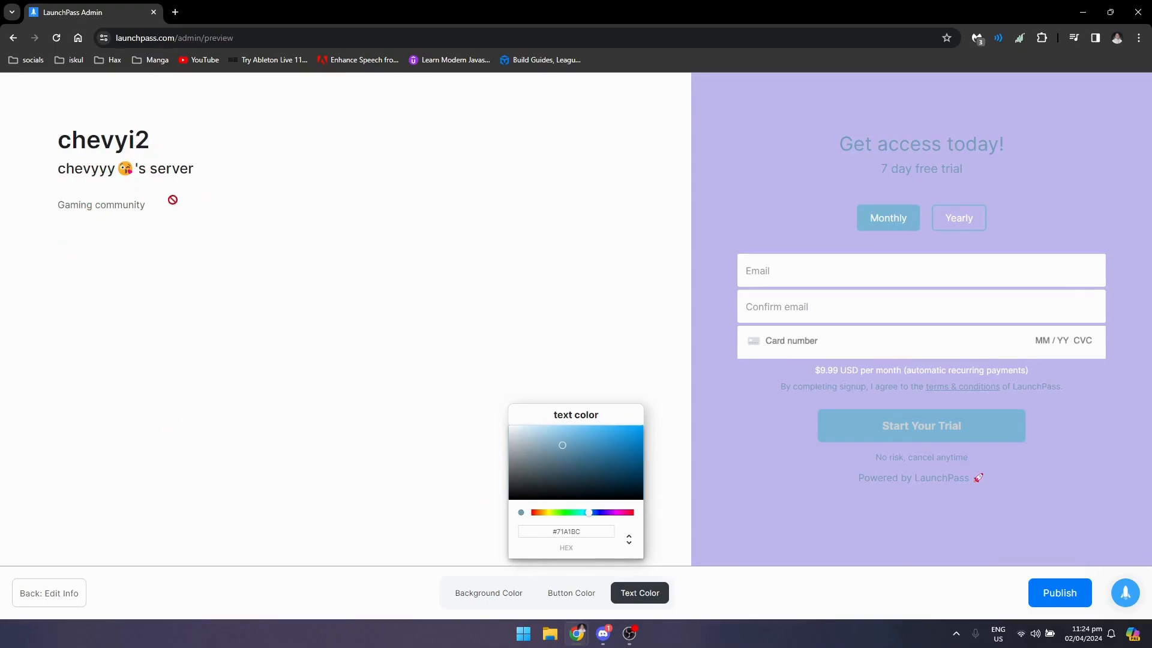
- Publish the signup page and open its live link
{"action": "left_click", "coordinate": [1047, 599]}
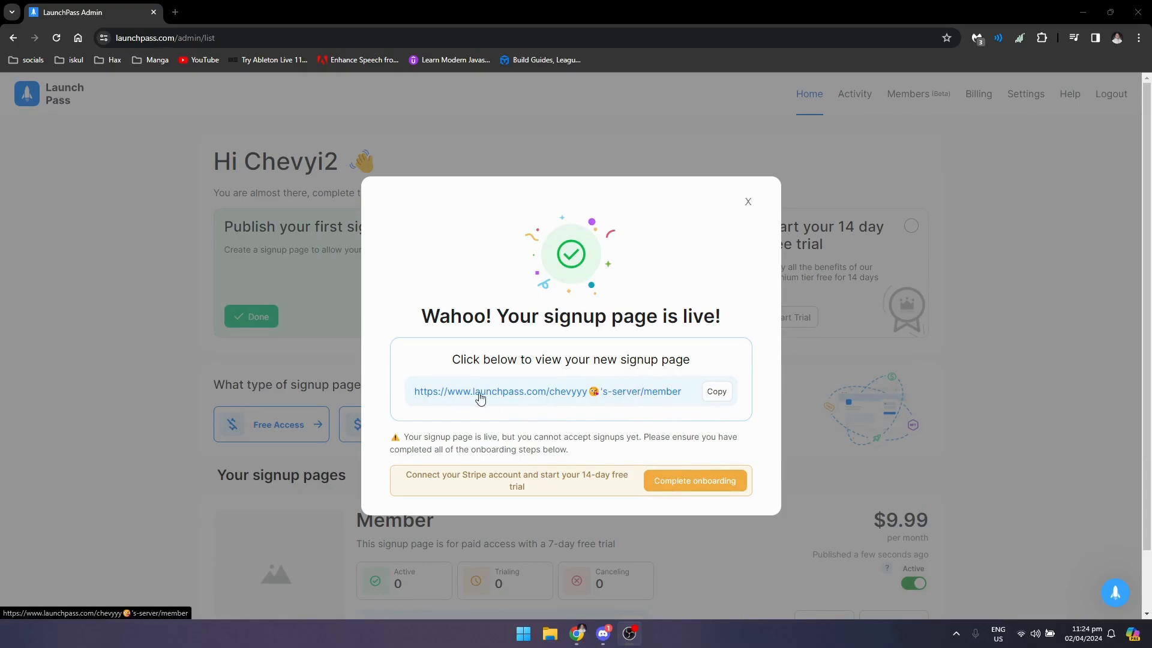
{"action": "left_click", "coordinate": [513, 397]}
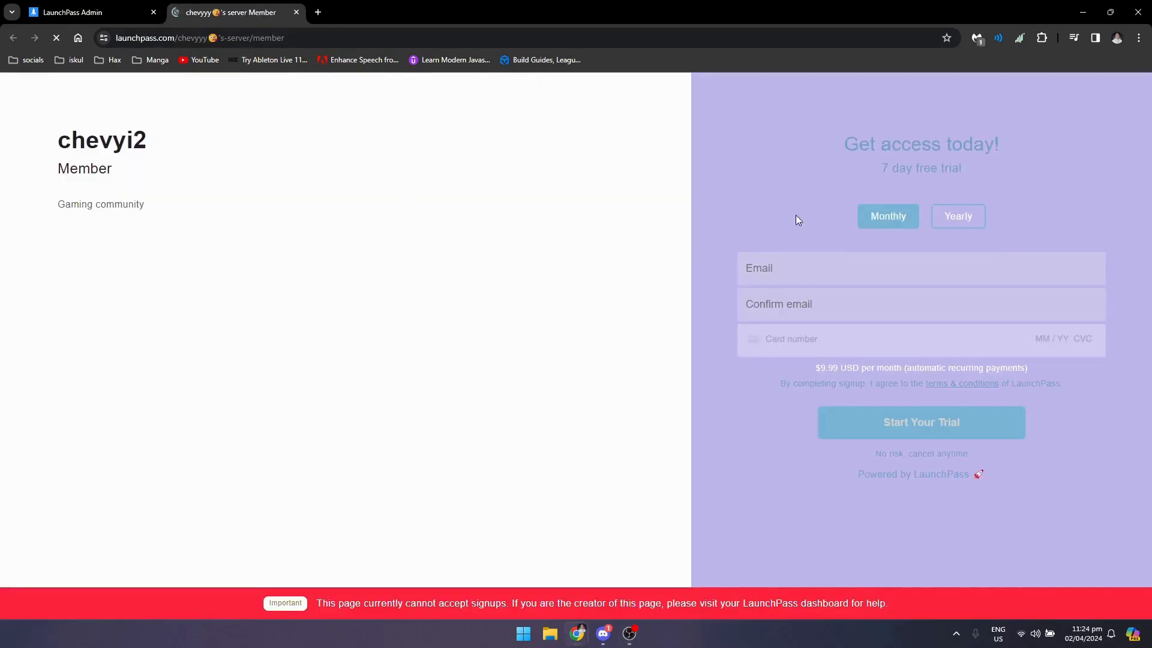